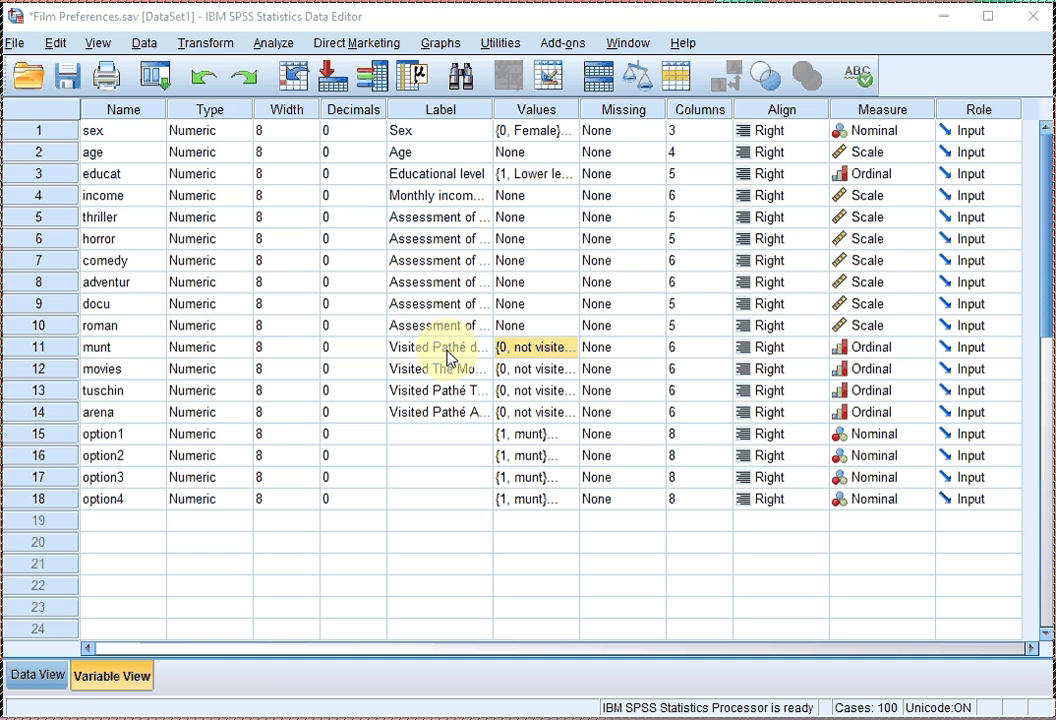
Inspect the munt, movies, tuschin and arena variables and check munt's value labels.
click(119, 349)
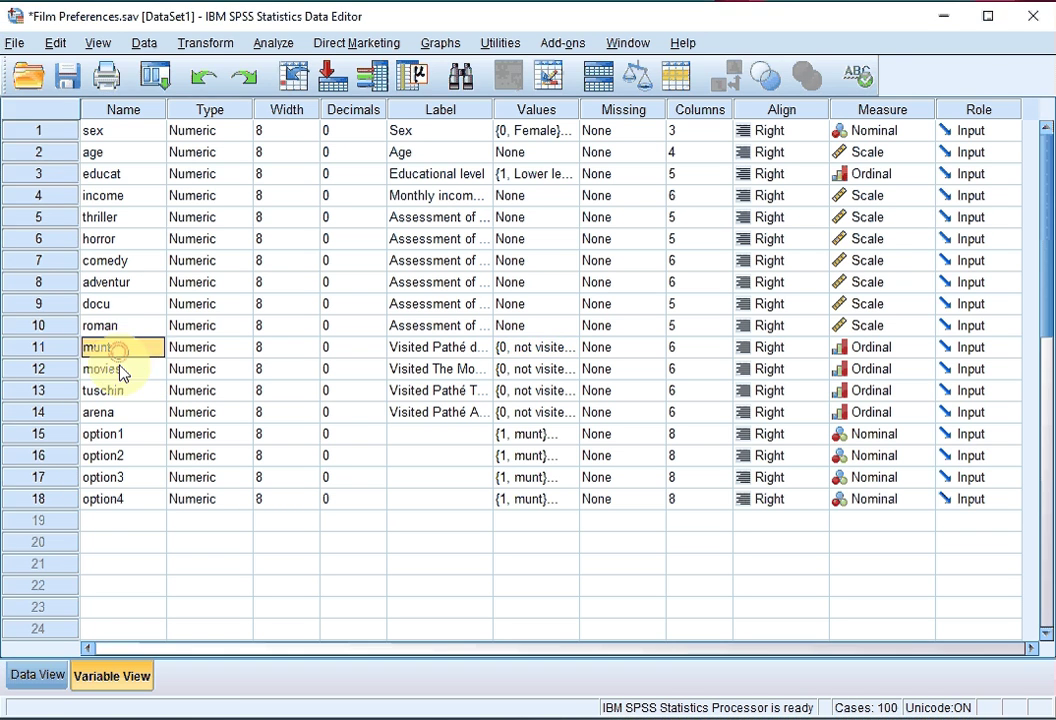
click(119, 368)
click(113, 391)
click(111, 414)
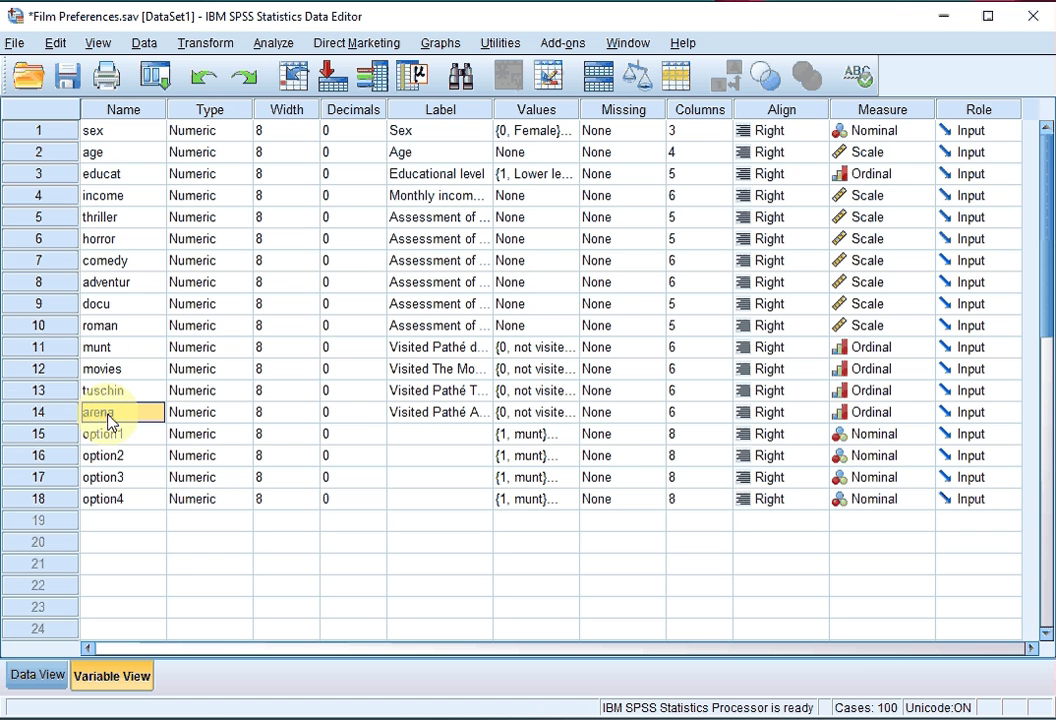
click(528, 345)
click(567, 349)
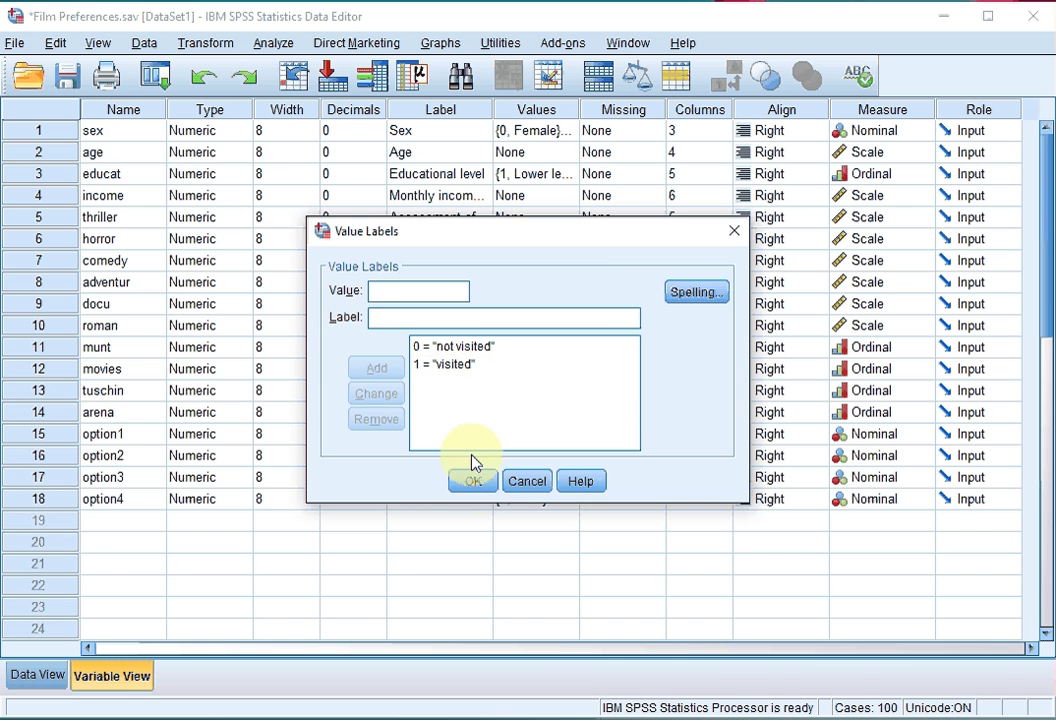
click(484, 484)
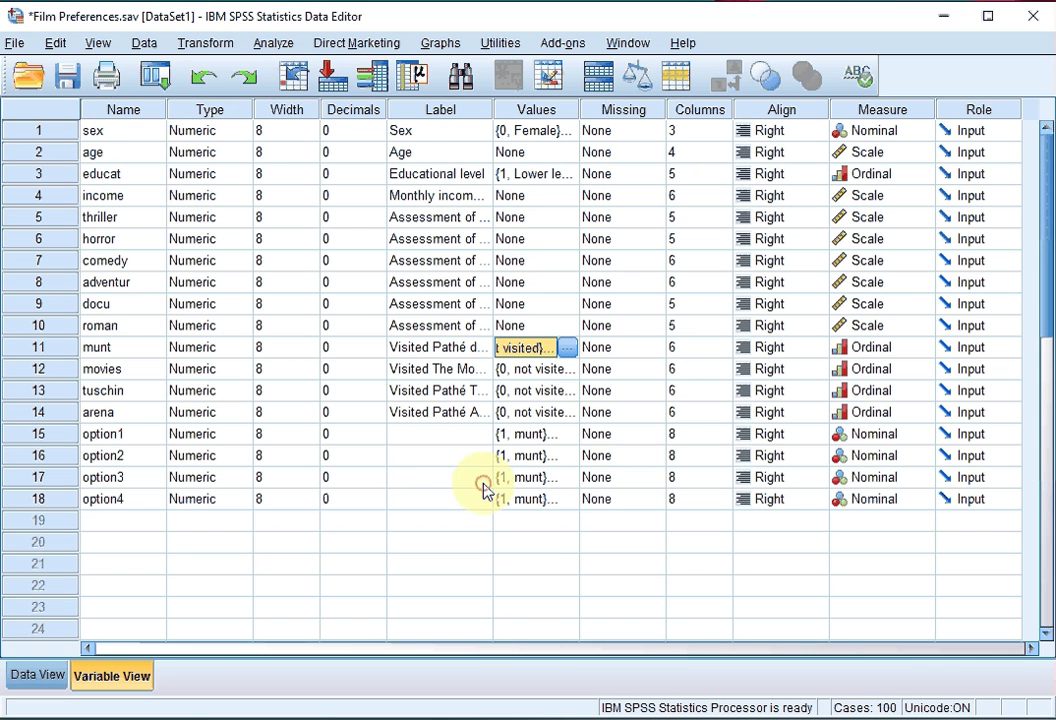
Put the four Visited cinema variables into a new multiple response set with counted value 1.
click(275, 44)
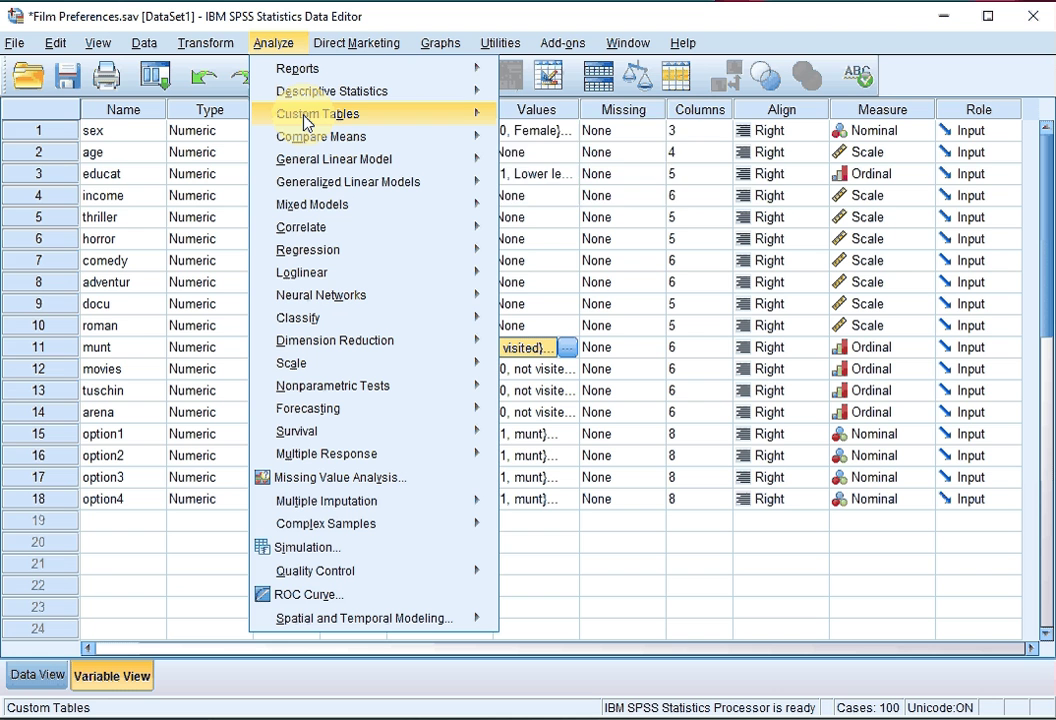
mouse_move(307, 122)
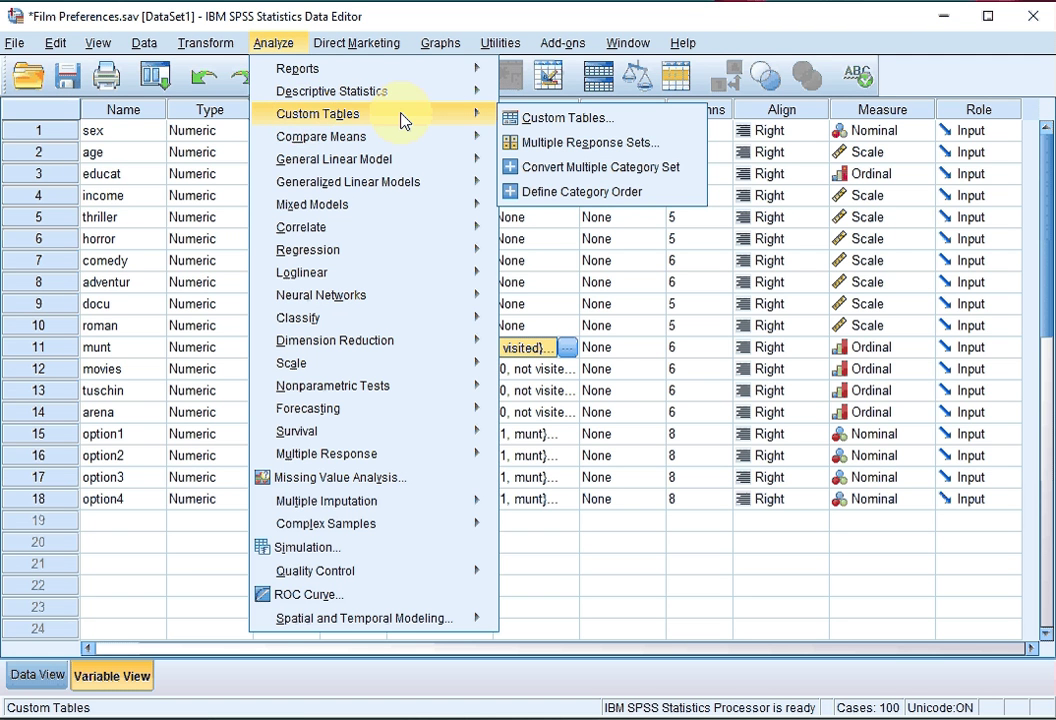
click(586, 145)
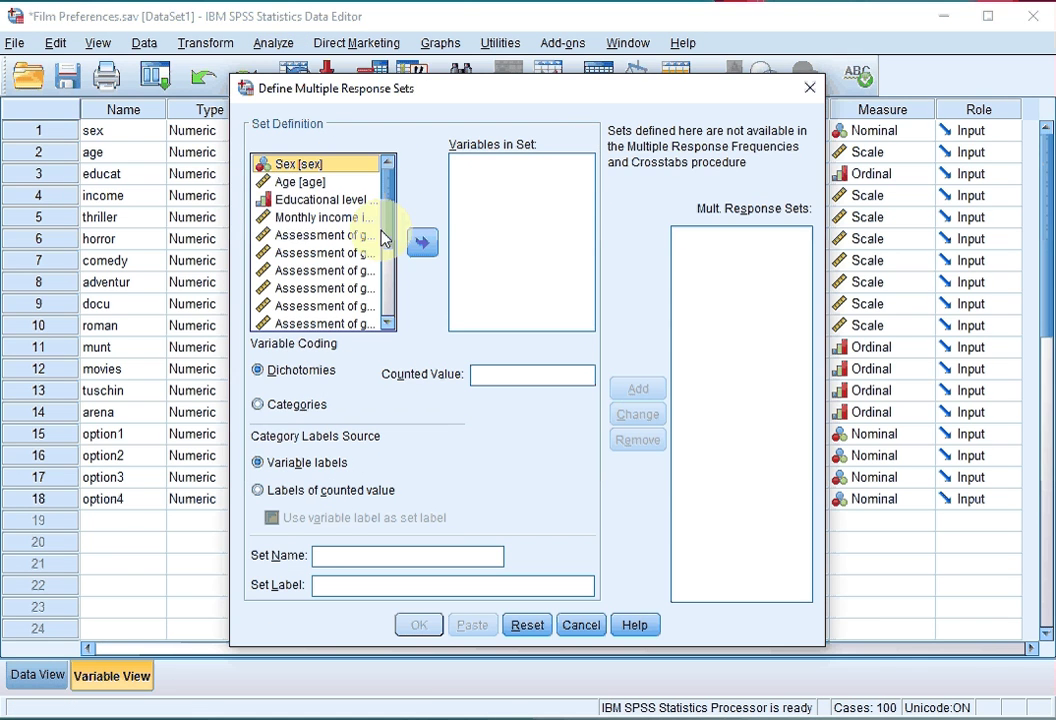
scroll(370, 235, down, 3)
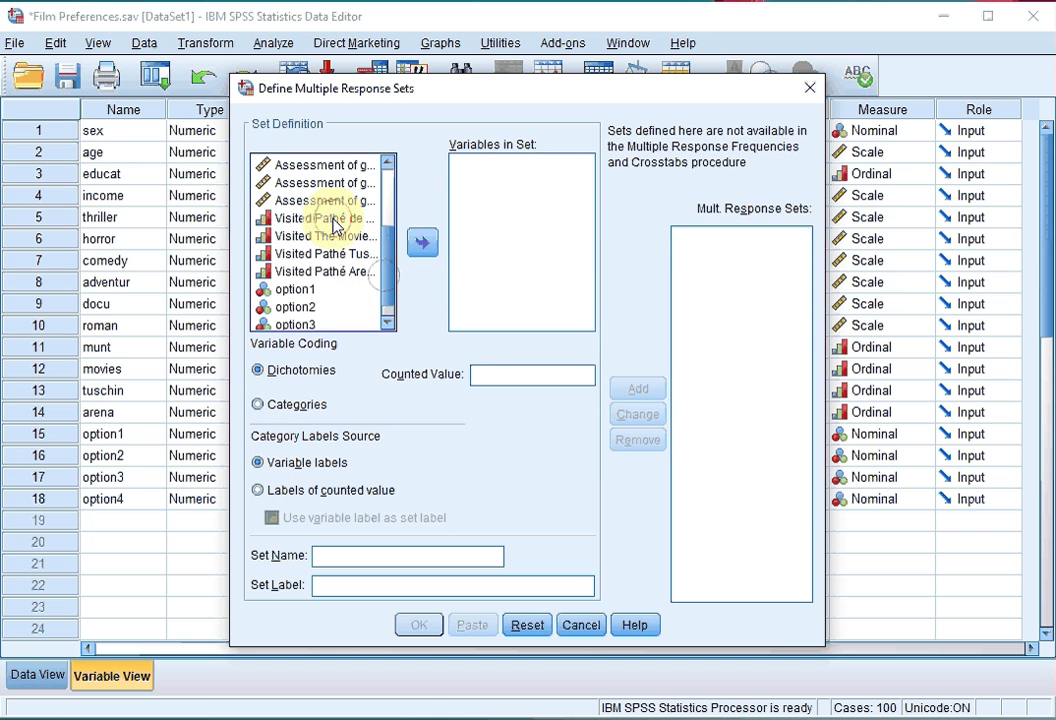
click(333, 219)
shift+click(337, 271)
click(420, 243)
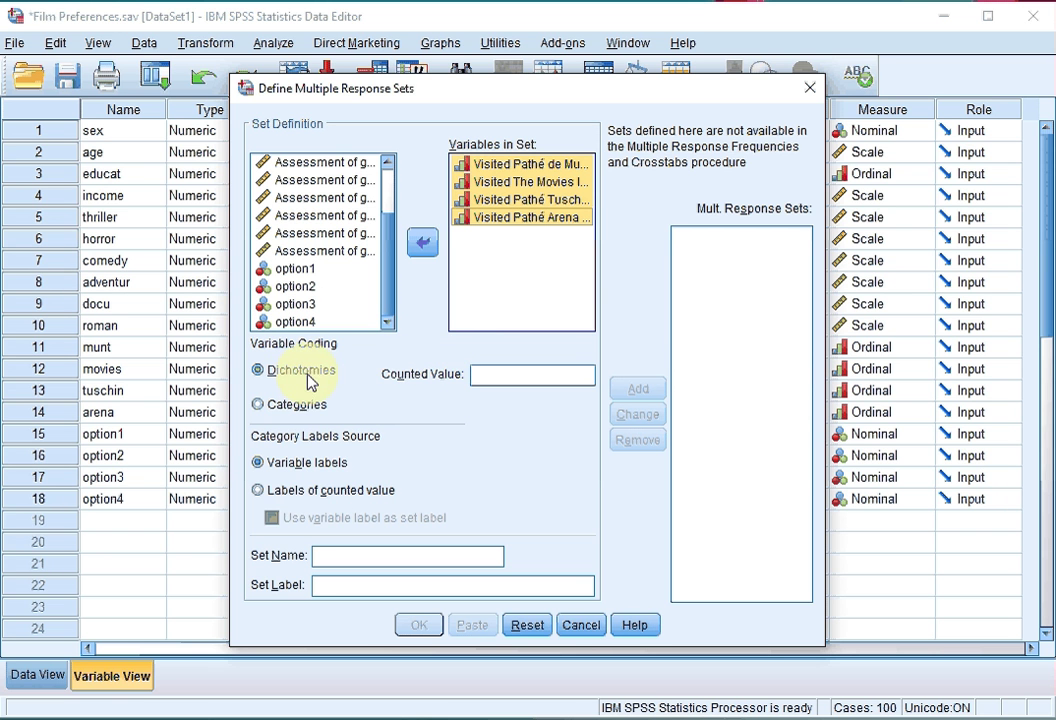
click(496, 377)
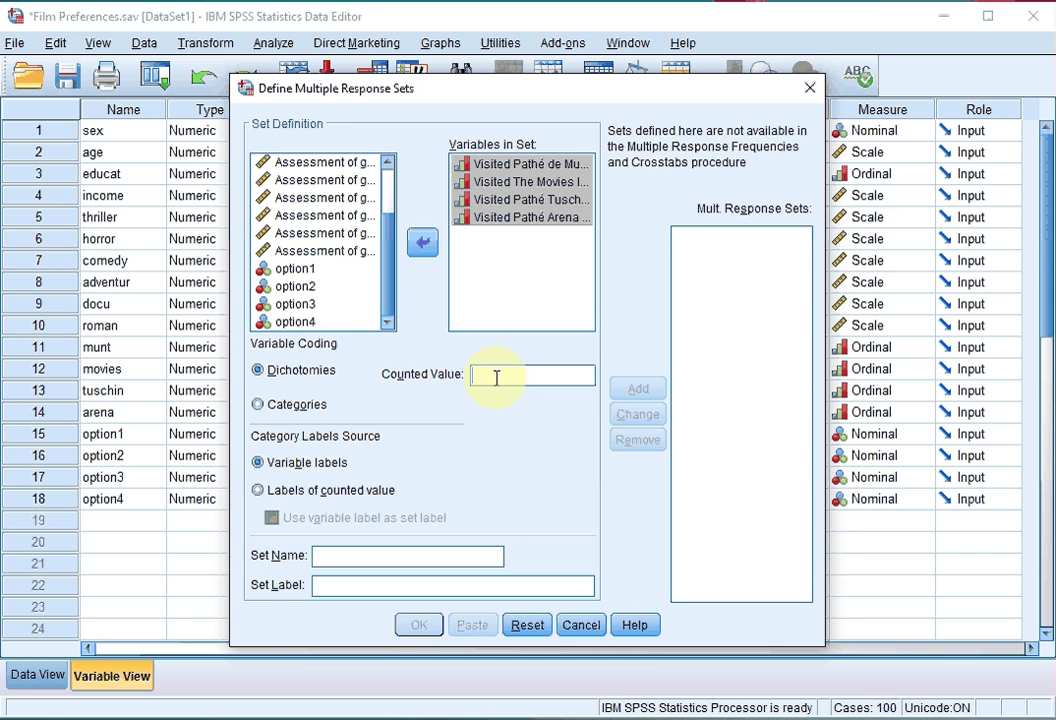
text(1)
Check the value labels of the Visited Pathé Arena variable in the set.
click(504, 291)
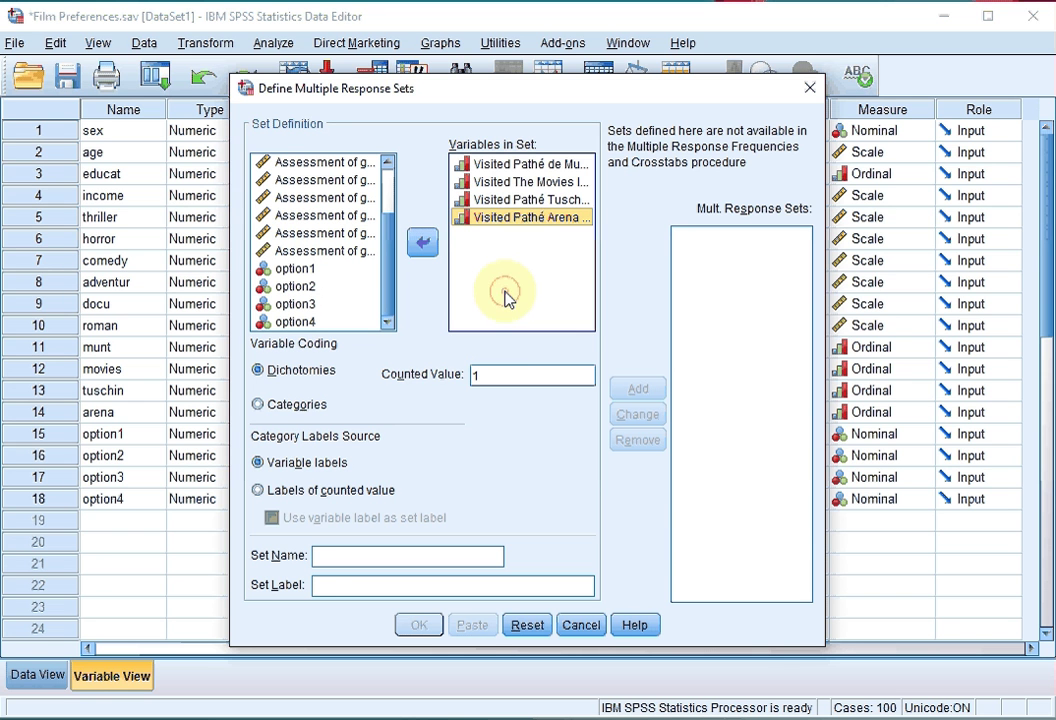
right_click(505, 229)
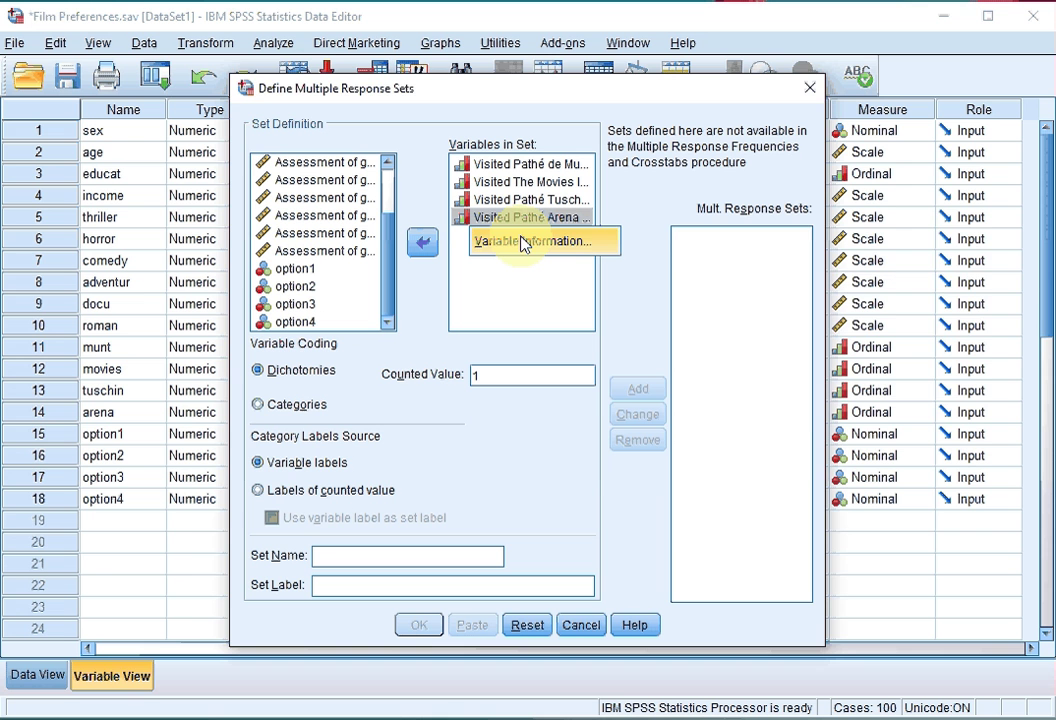
click(521, 241)
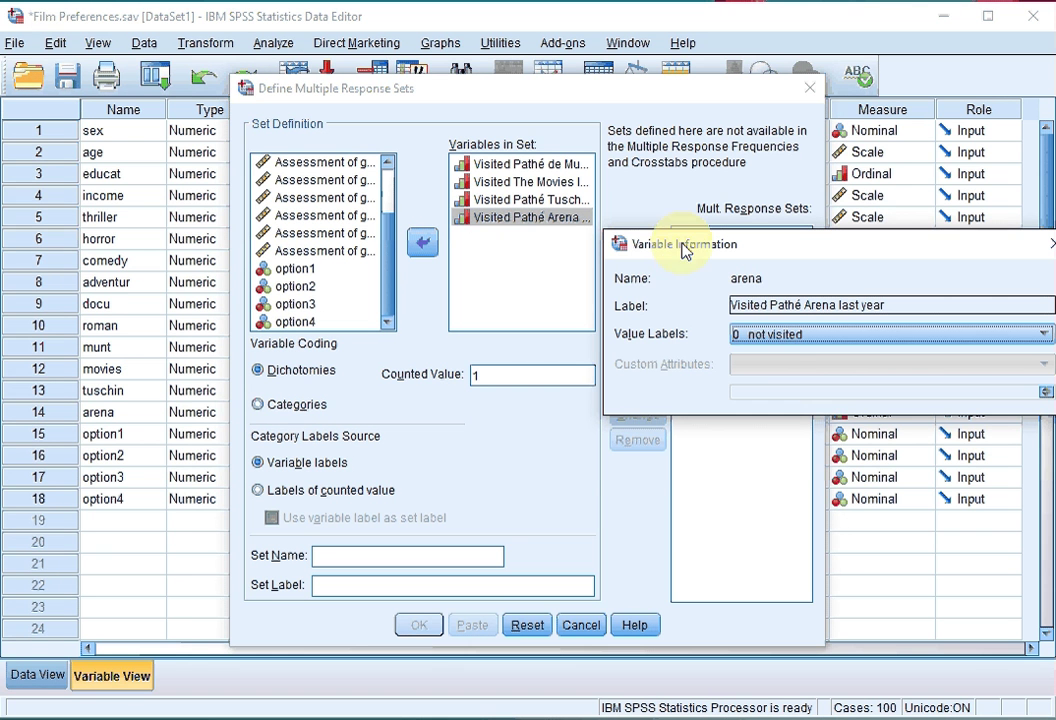
click(783, 339)
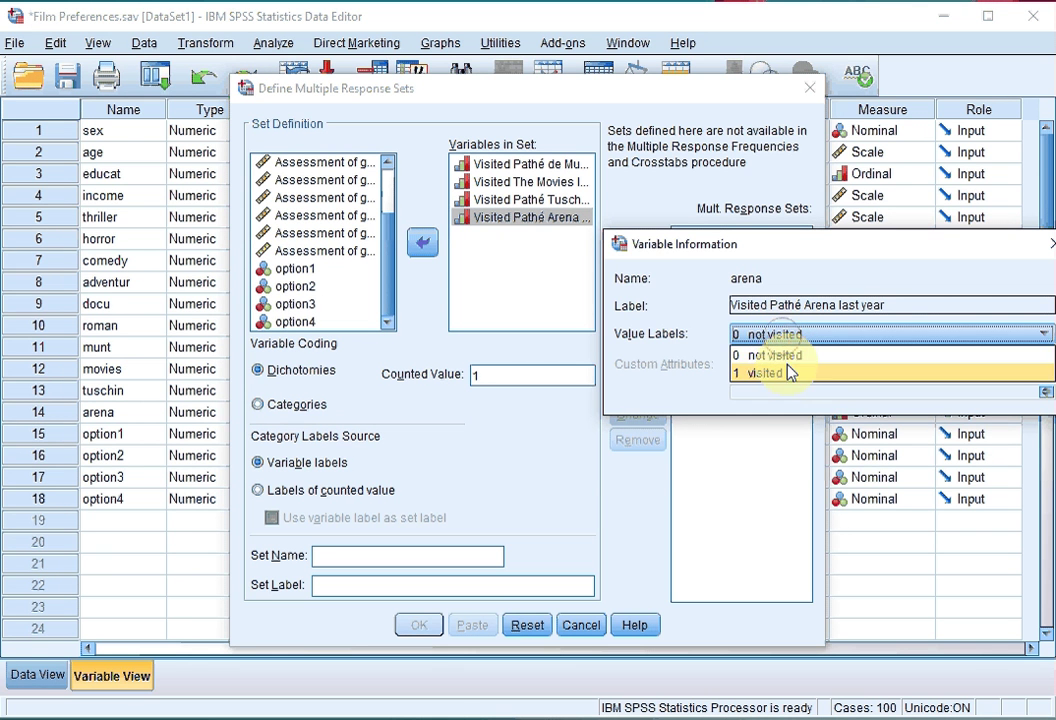
click(1043, 247)
click(648, 302)
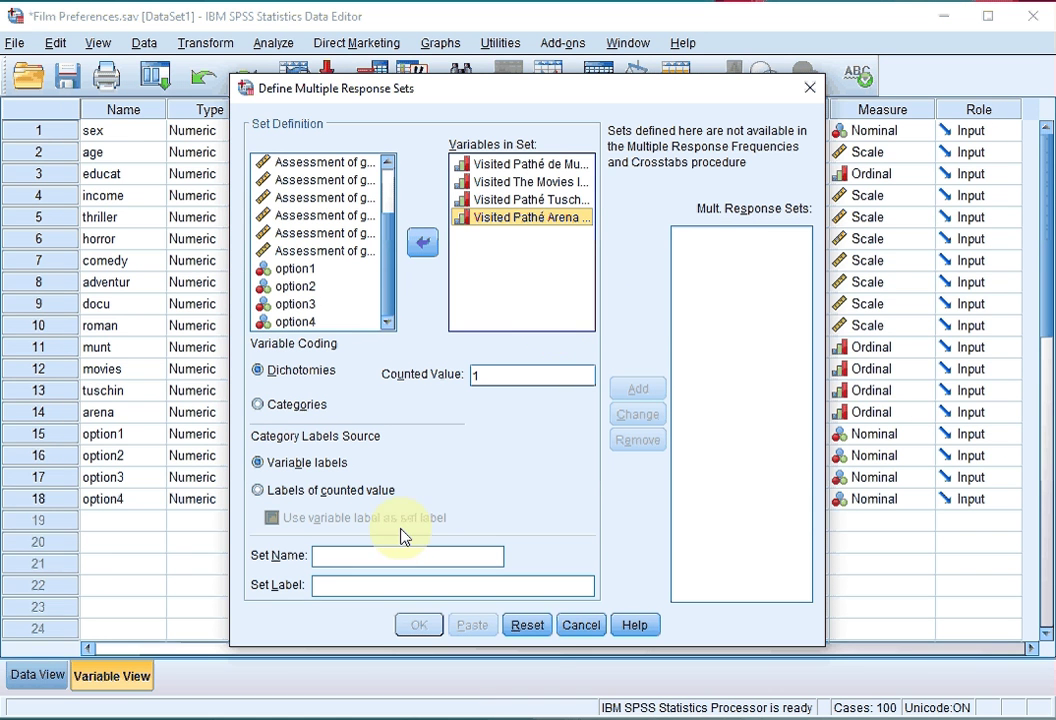
Name the set 'visited' with label 'visited cinemas', add it, and confirm.
click(388, 554)
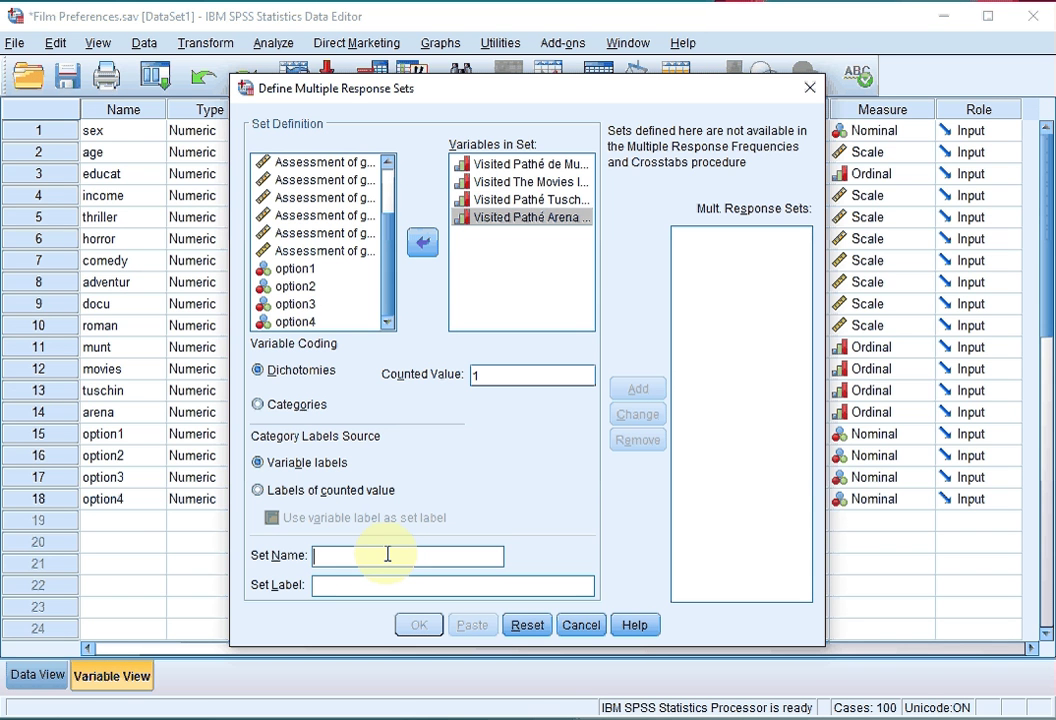
text(visited)
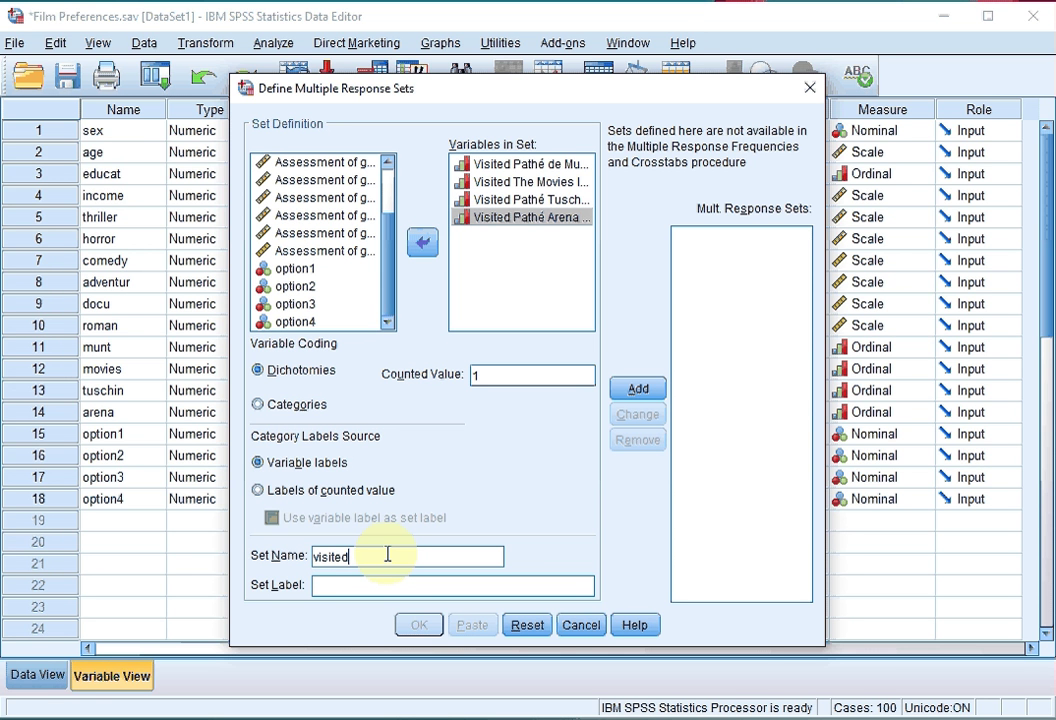
key(Tab)
text(visited cinemas)
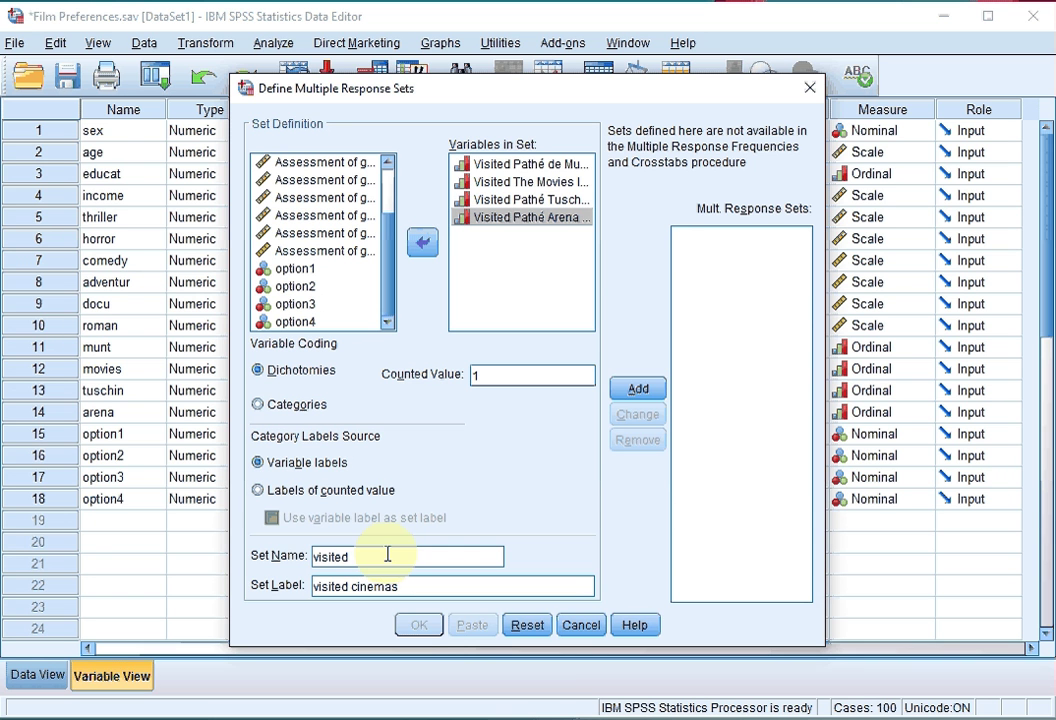
click(640, 388)
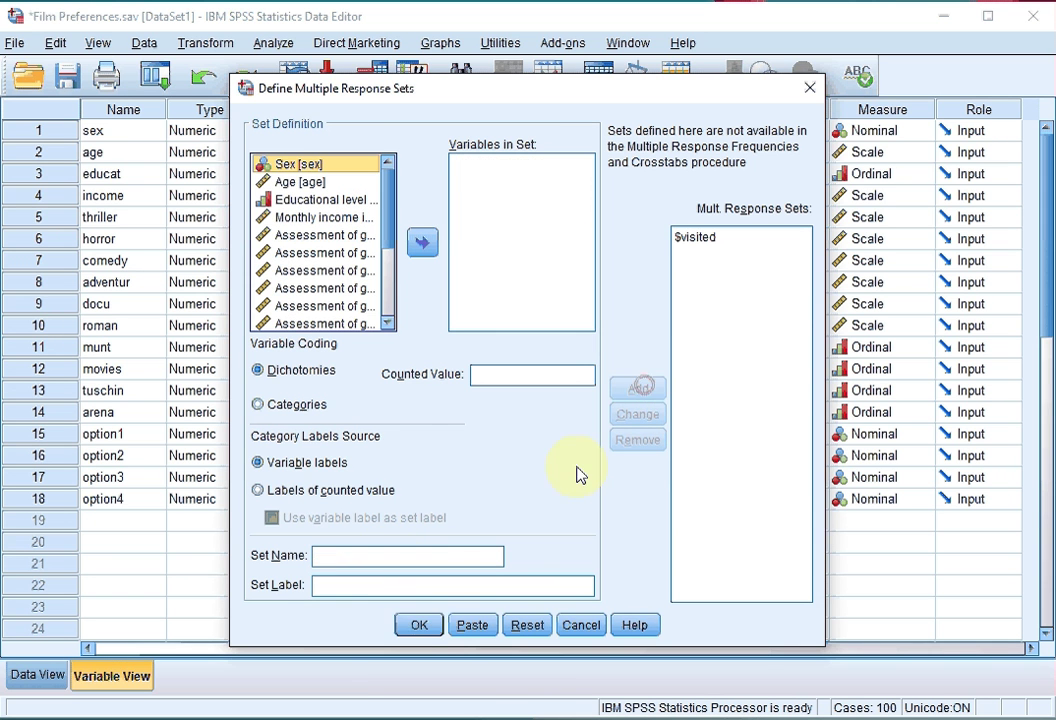
click(418, 625)
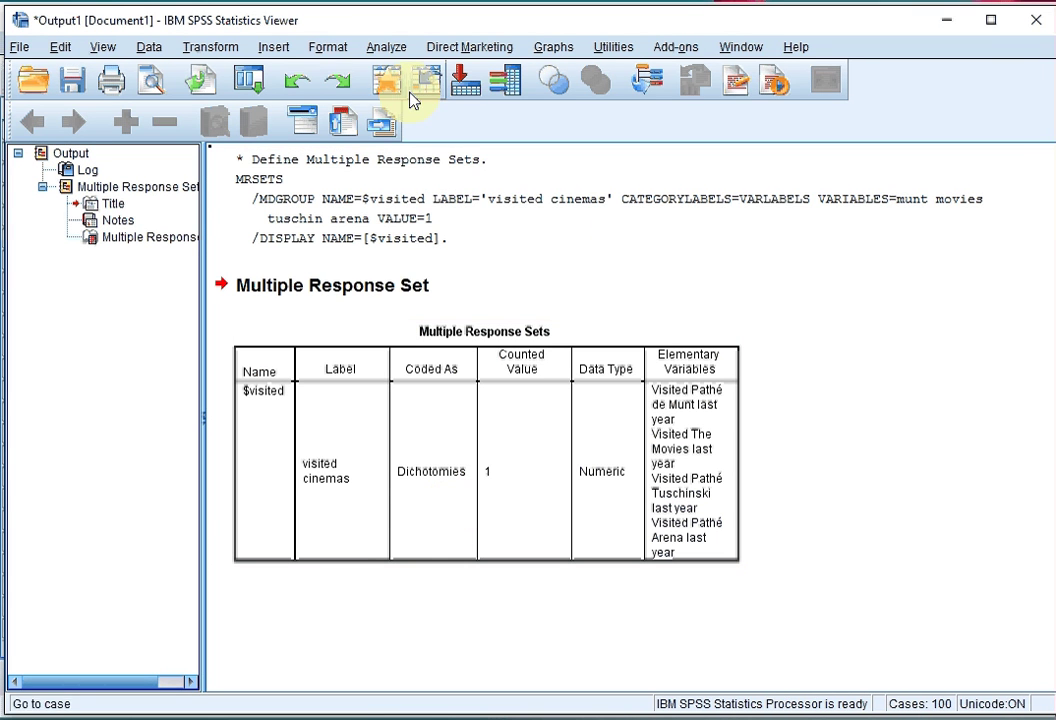
Start a Custom Table and place the visited cinemas set in the rows.
click(385, 50)
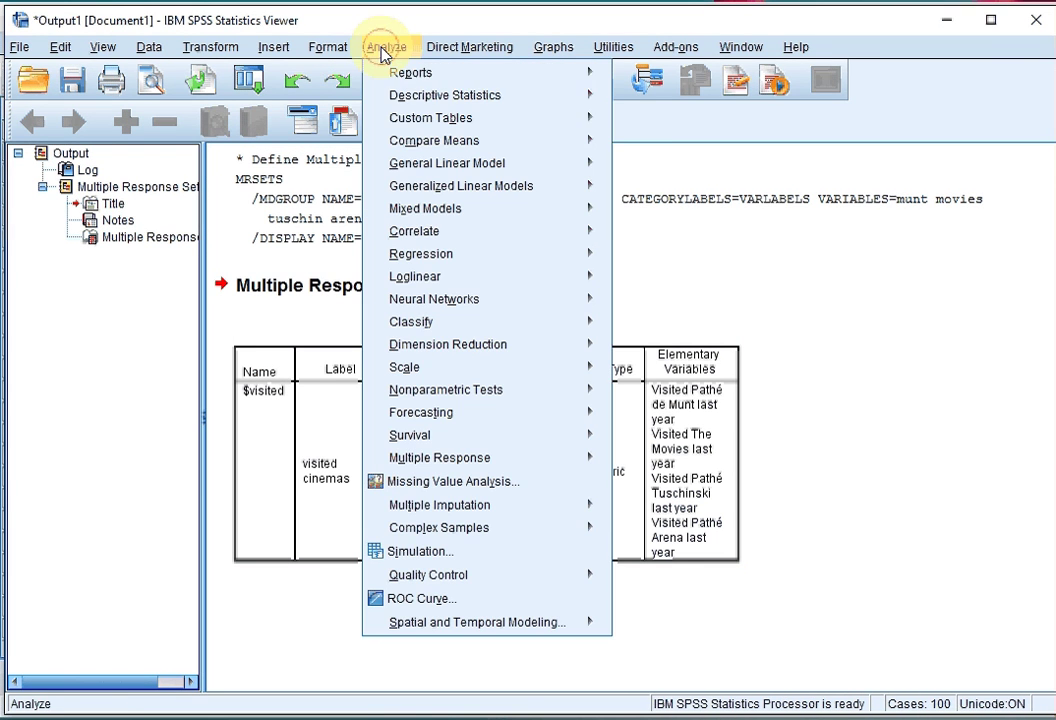
mouse_move(440, 117)
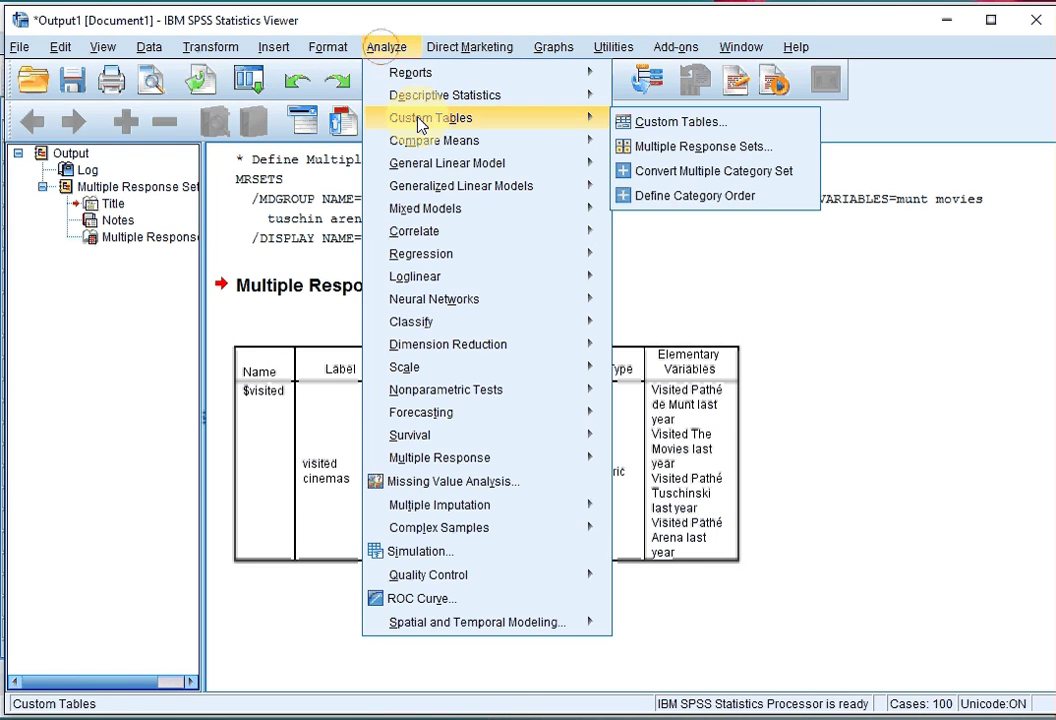
click(679, 123)
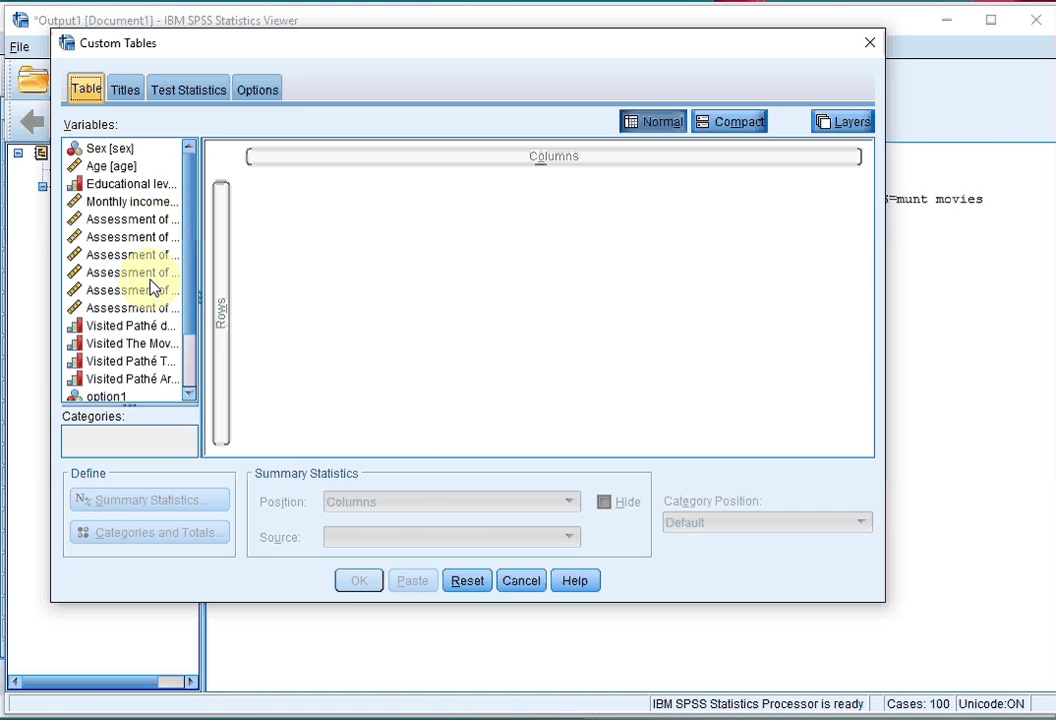
scroll(193, 300, down, 2)
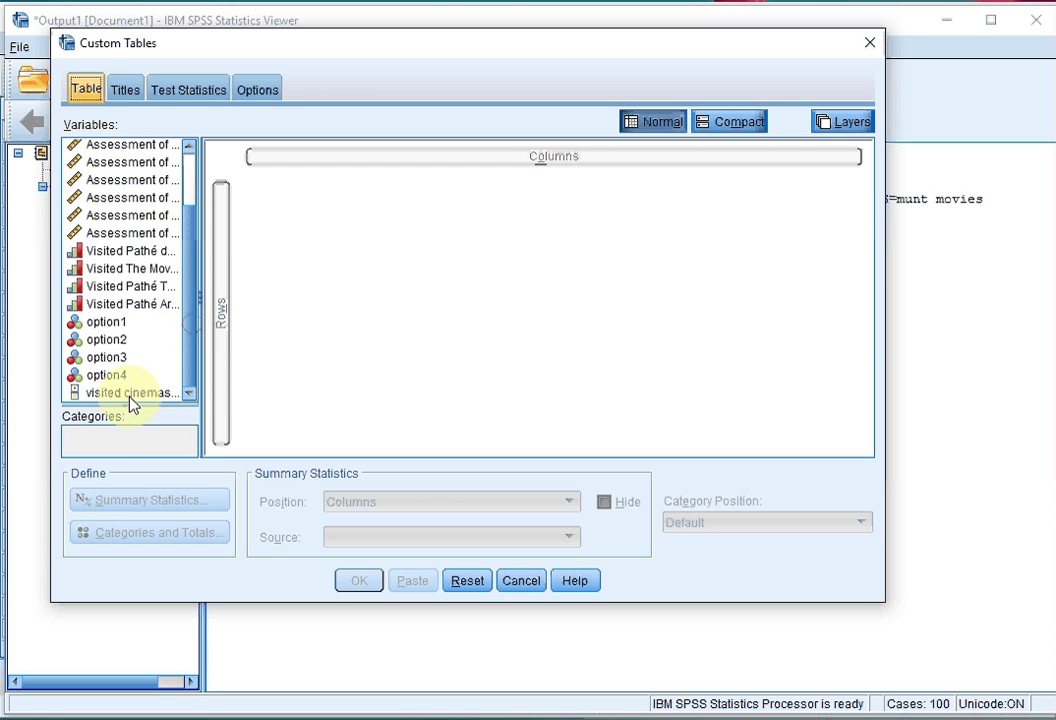
click(115, 396)
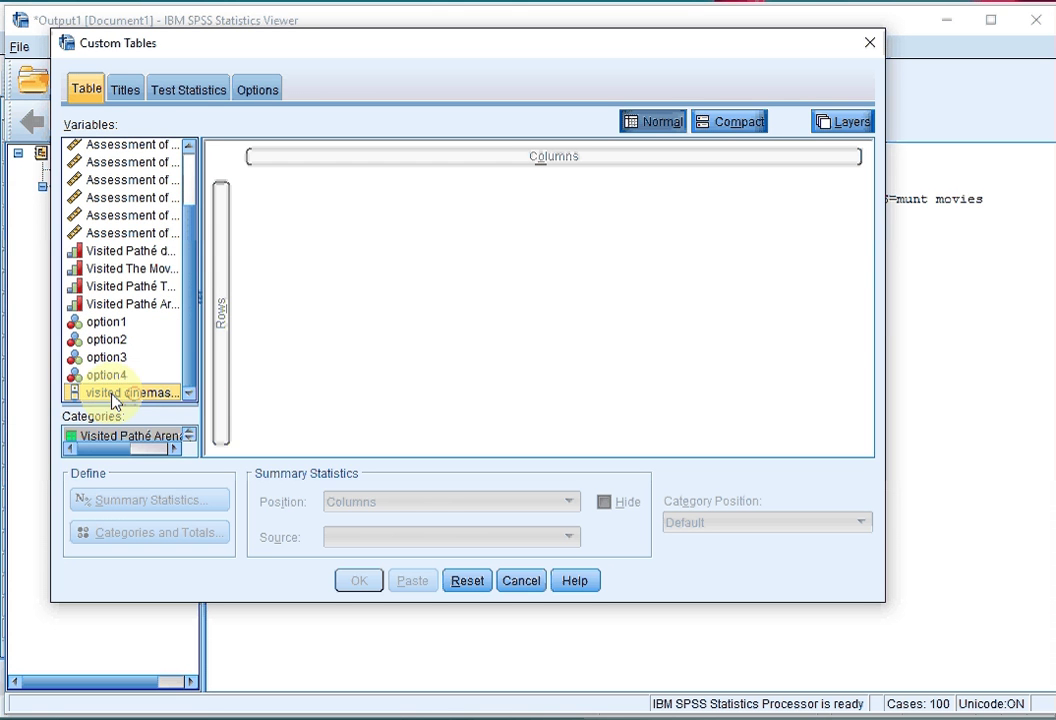
drag(117, 400, 222, 316)
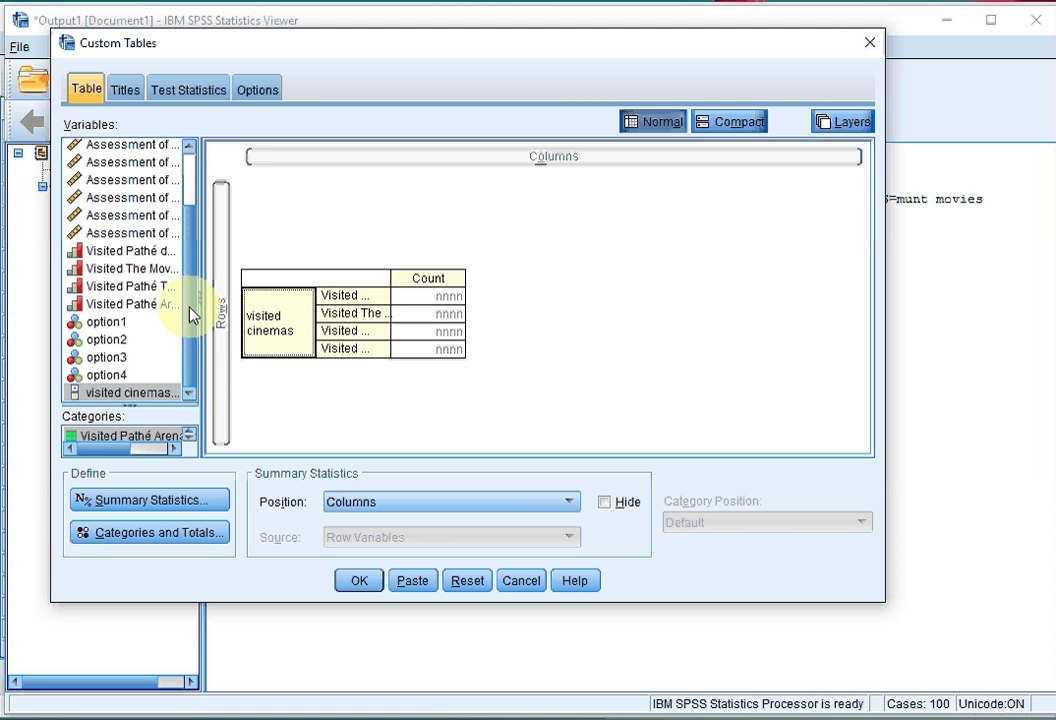
Put Sex across the table columns and select the visited cinemas rows.
scroll(193, 288, up, 2)
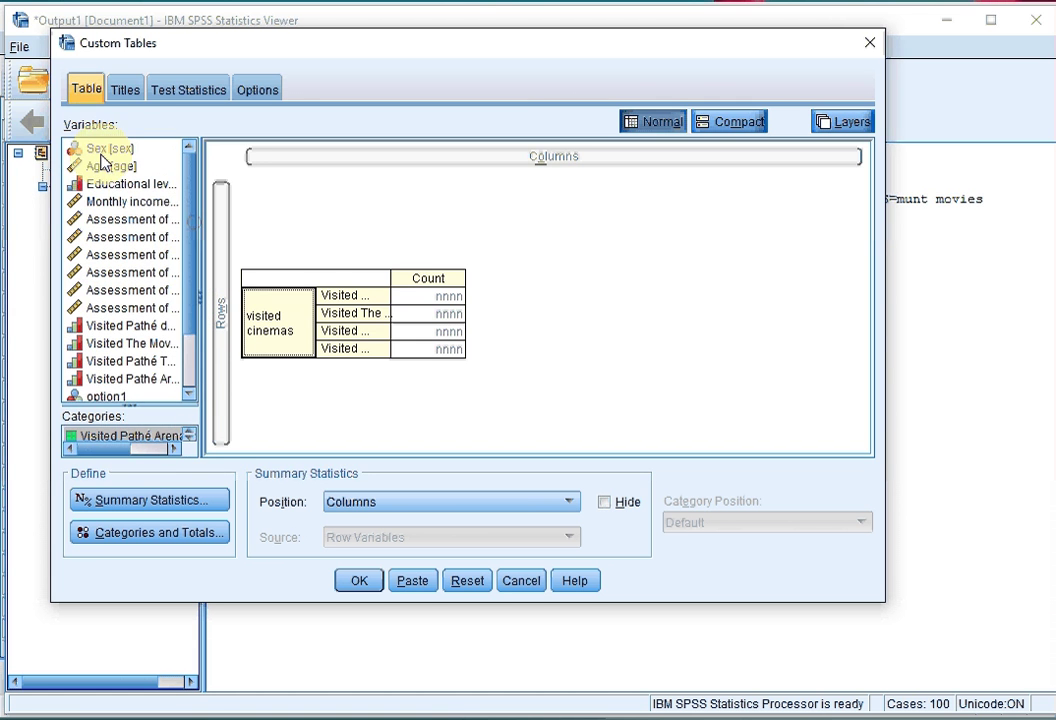
click(105, 151)
drag(105, 151, 519, 160)
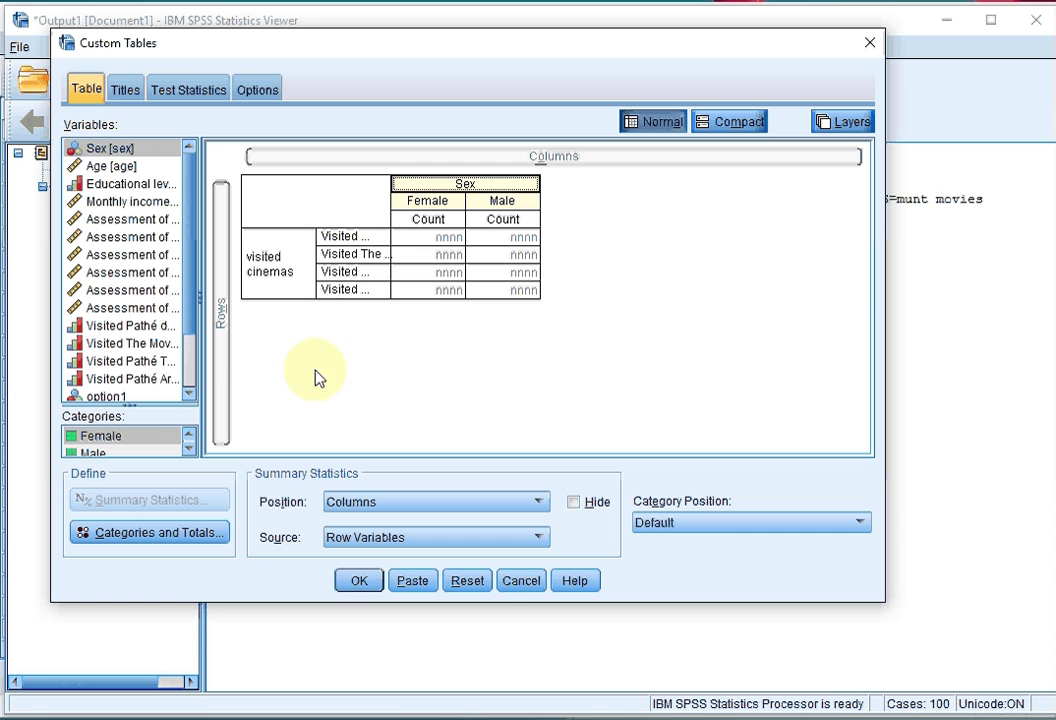
click(276, 292)
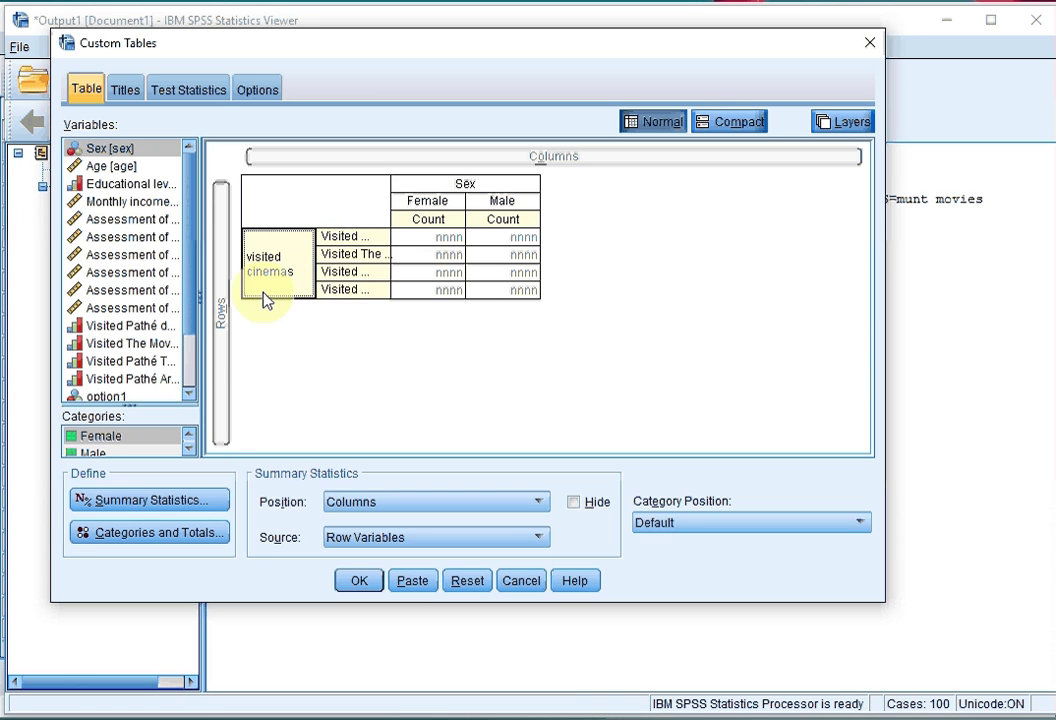
Add Column Valid N % with 1 decimal beside Count for the visited cinemas rows.
click(167, 505)
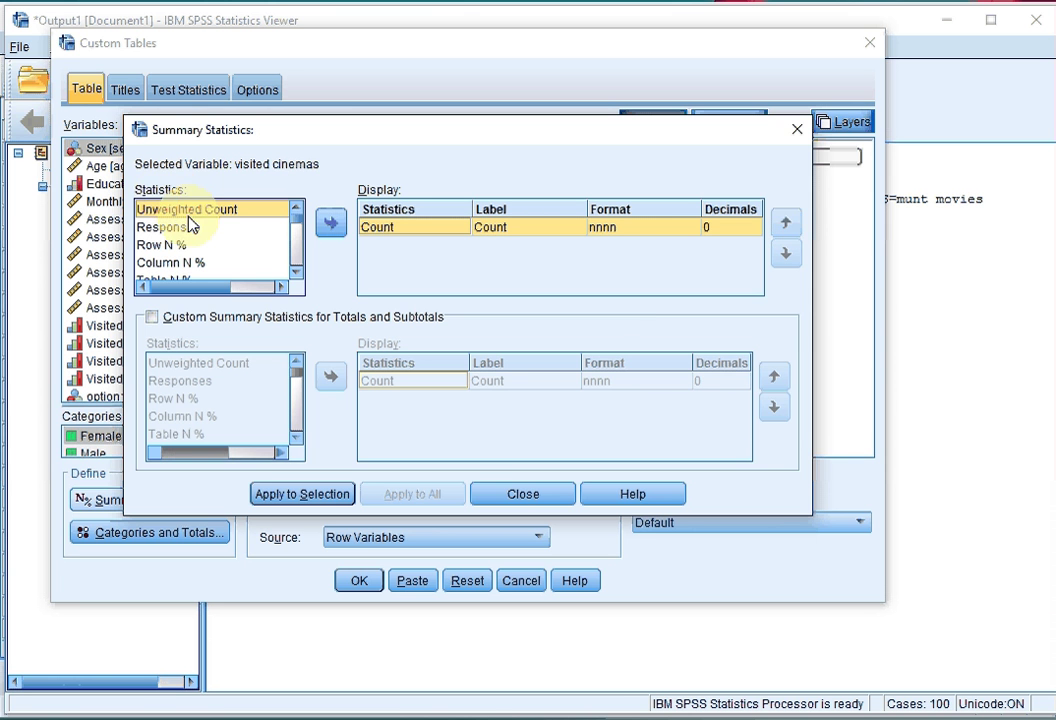
click(296, 272)
click(296, 272)
click(296, 272)
click(296, 272)
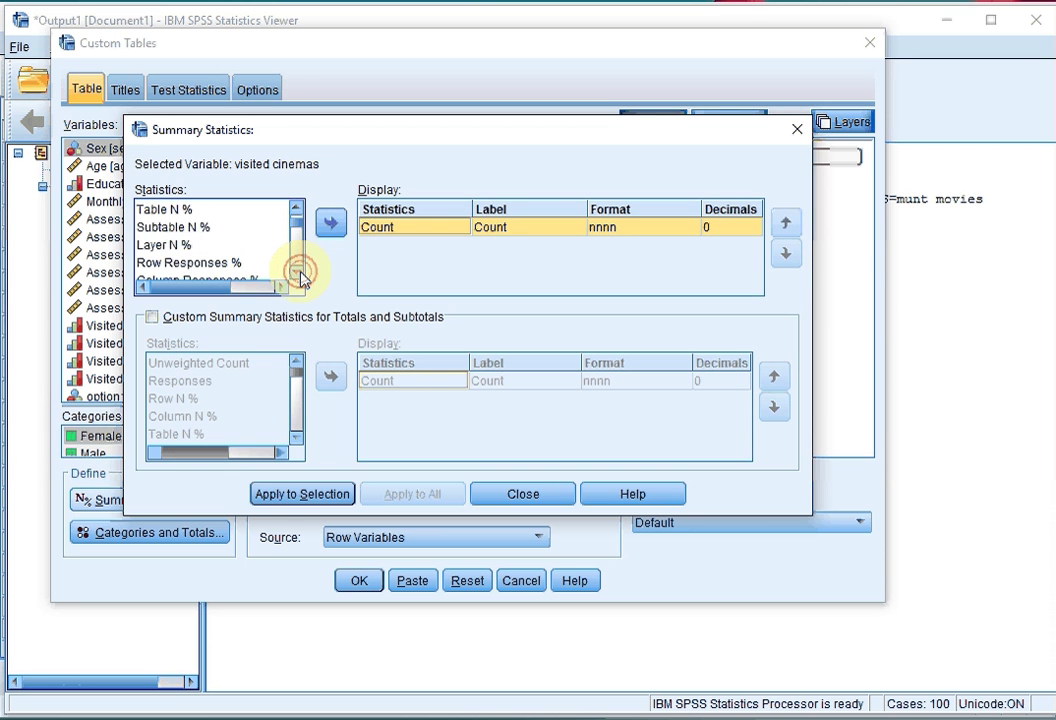
click(296, 272)
click(296, 272)
click(296, 272)
click(296, 272)
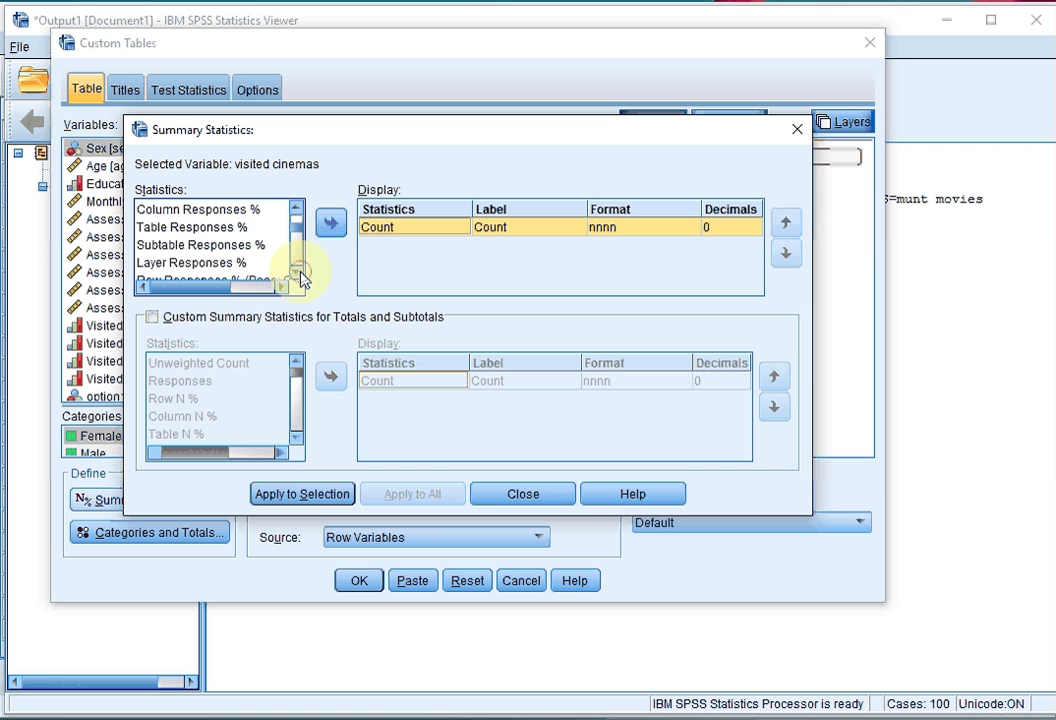
click(299, 272)
click(299, 272)
click(299, 272)
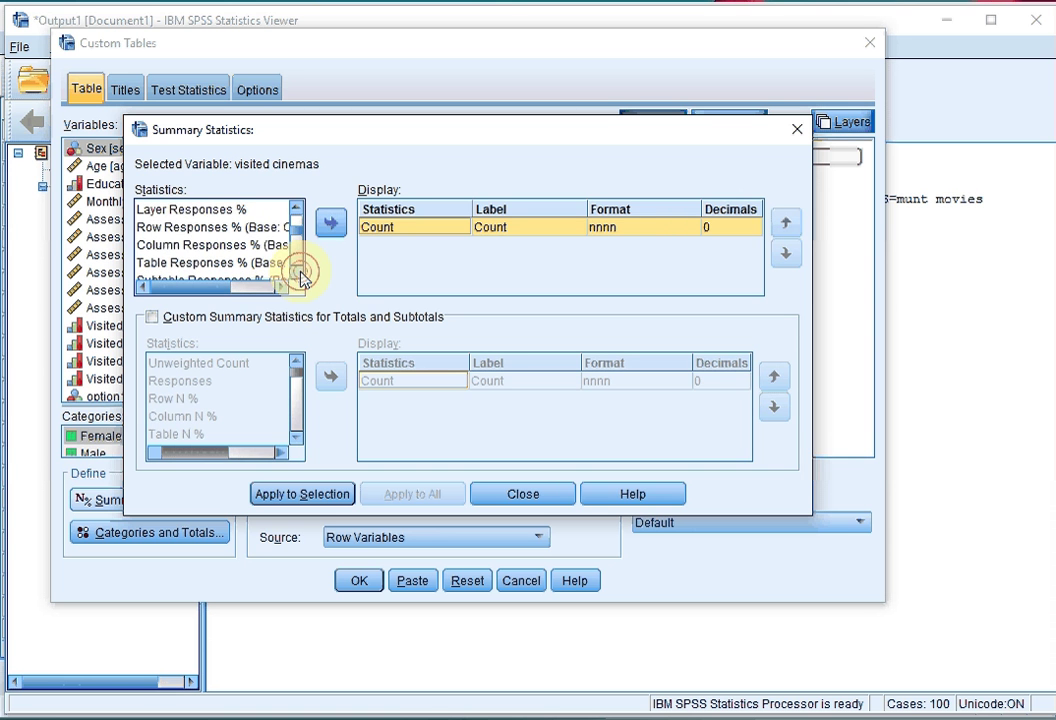
click(299, 272)
click(299, 272)
click(299, 272)
click(299, 272)
click(299, 272)
click(299, 272)
click(299, 272)
click(299, 272)
click(299, 272)
click(299, 272)
click(225, 245)
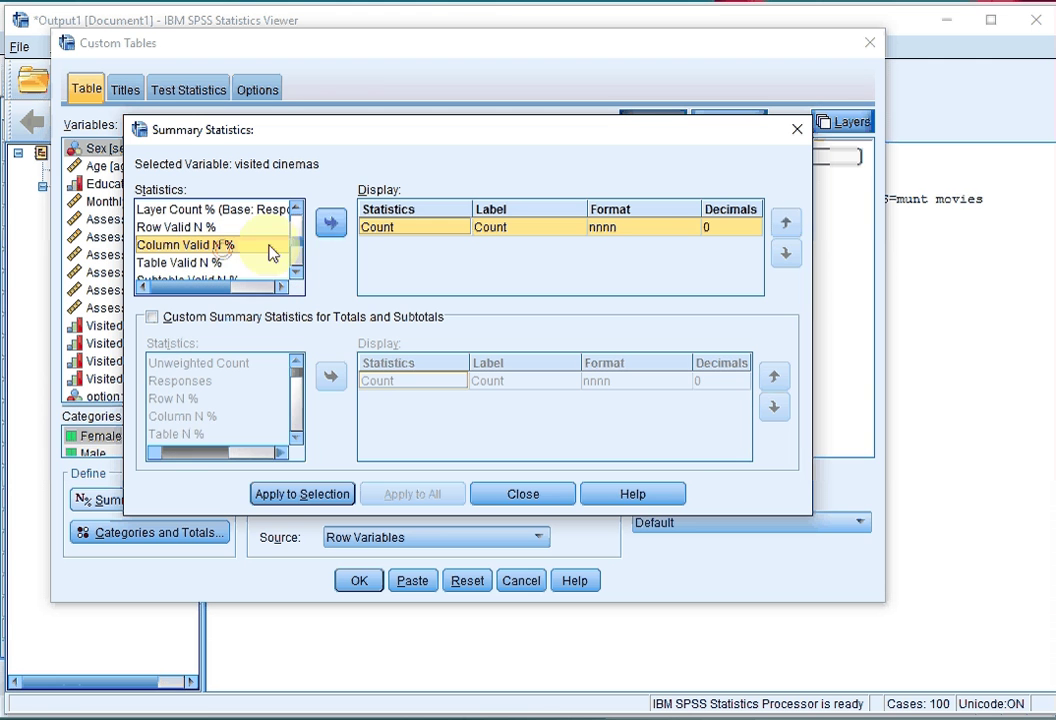
click(333, 232)
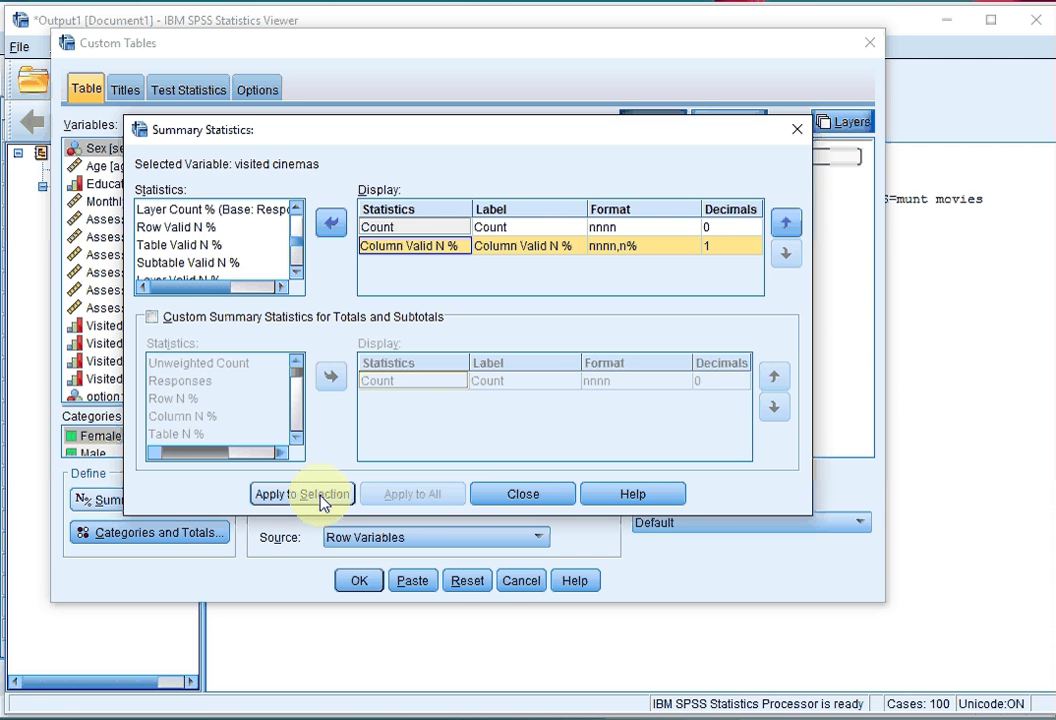
click(302, 495)
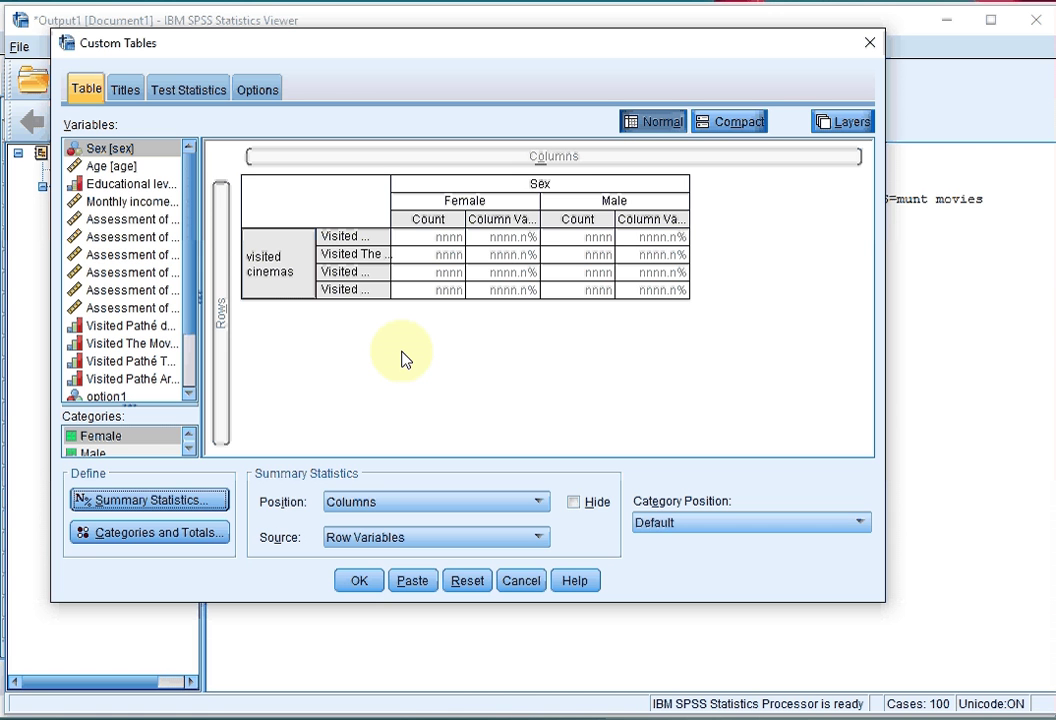
Add a Total row for the visited cinemas set.
click(275, 265)
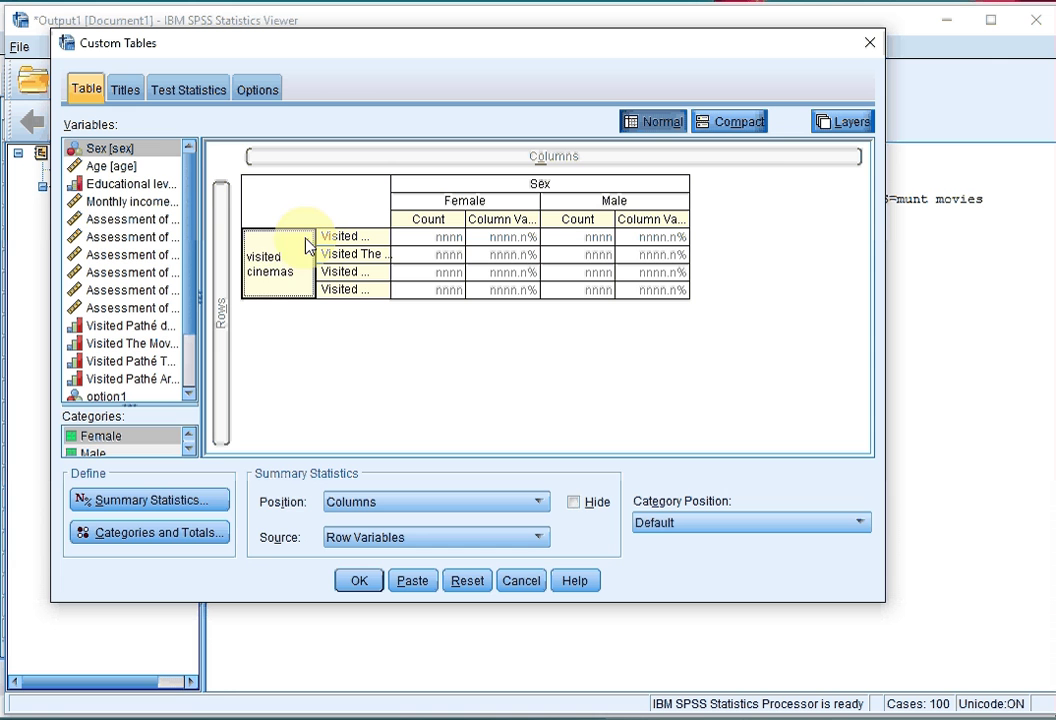
click(182, 538)
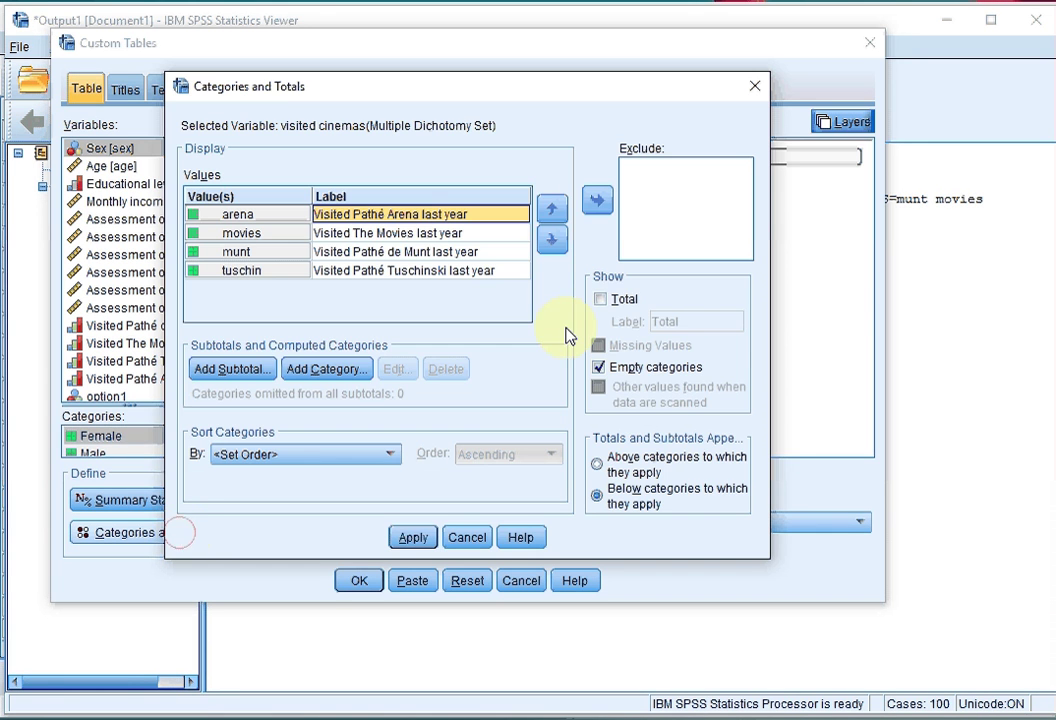
click(603, 300)
click(415, 538)
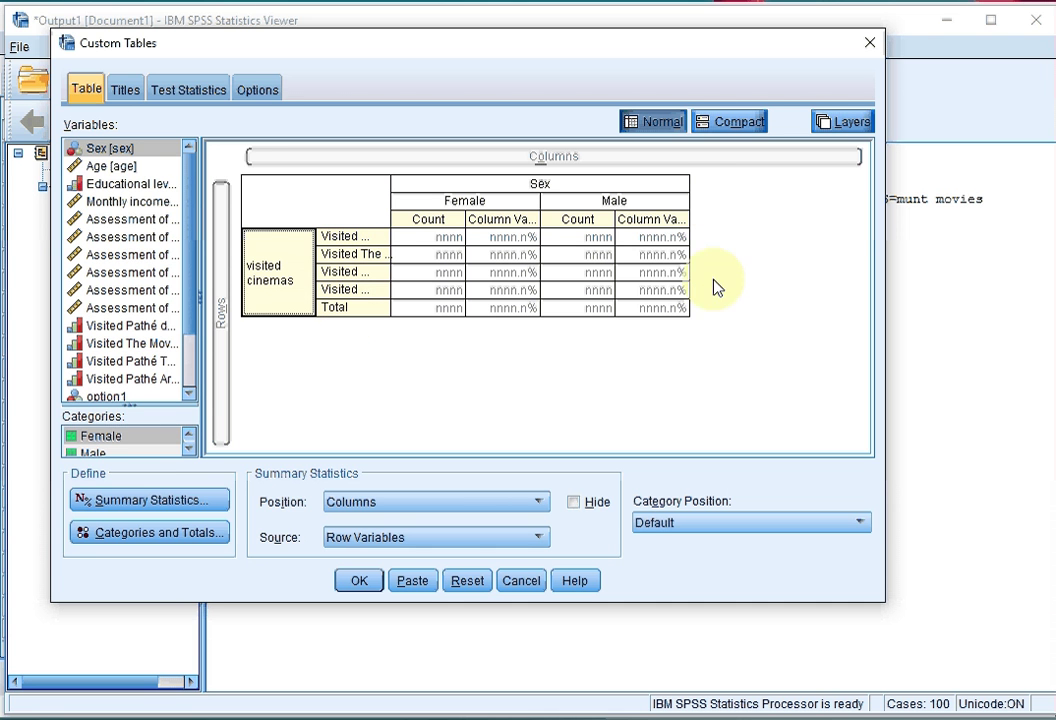
Add a Total column for Sex and produce the table in the Viewer.
click(568, 190)
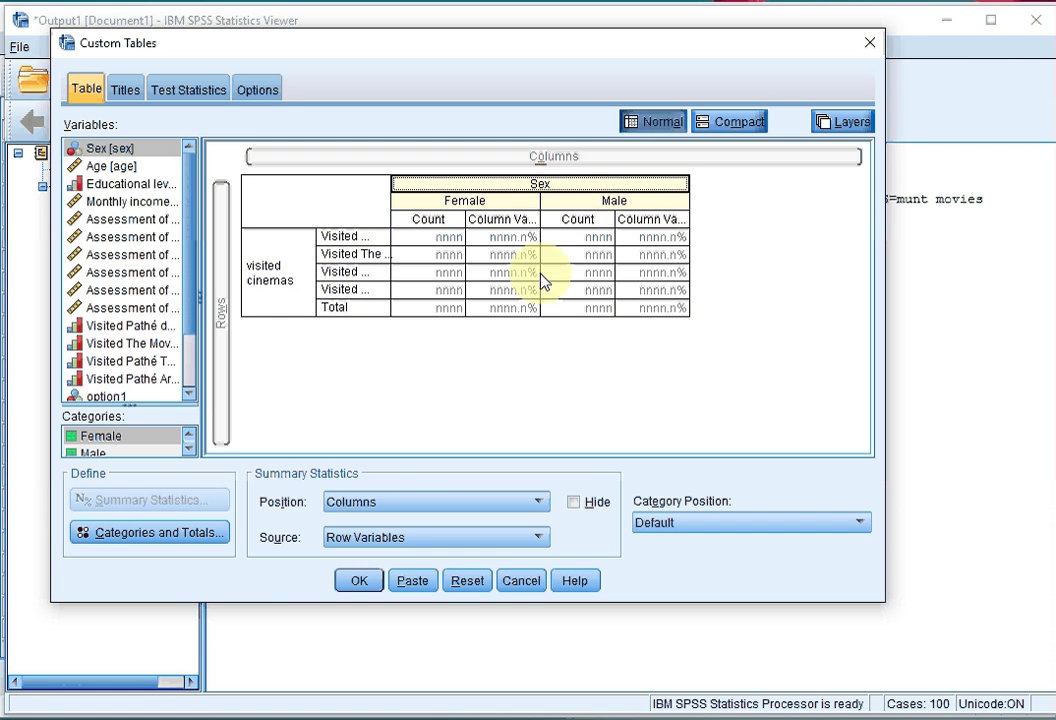
click(172, 535)
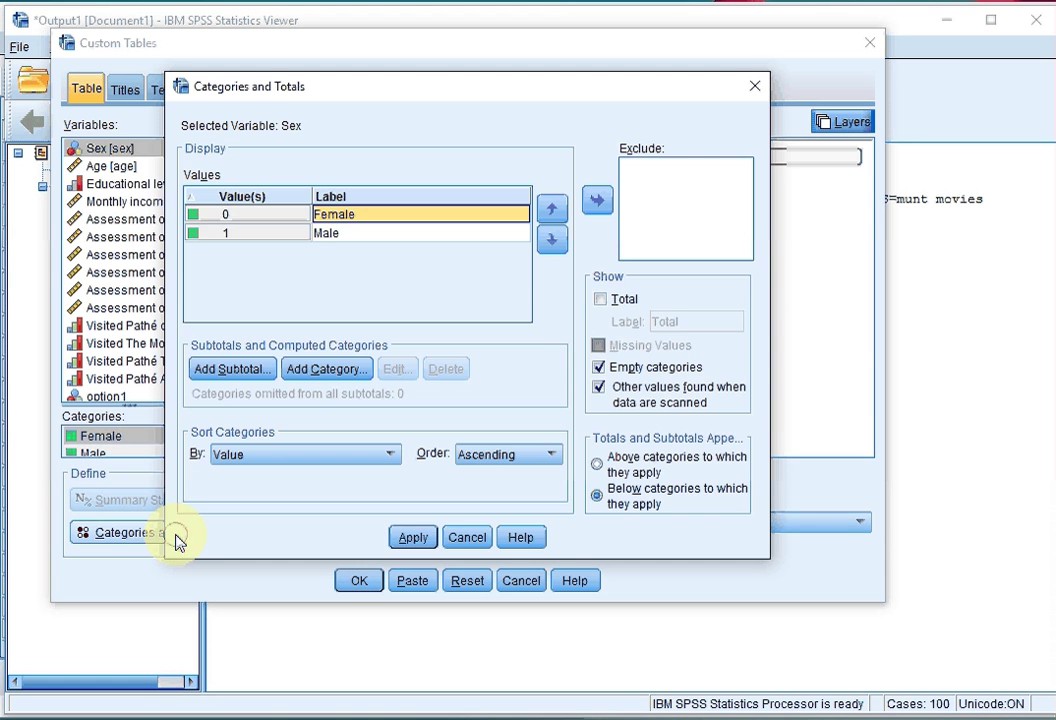
click(601, 299)
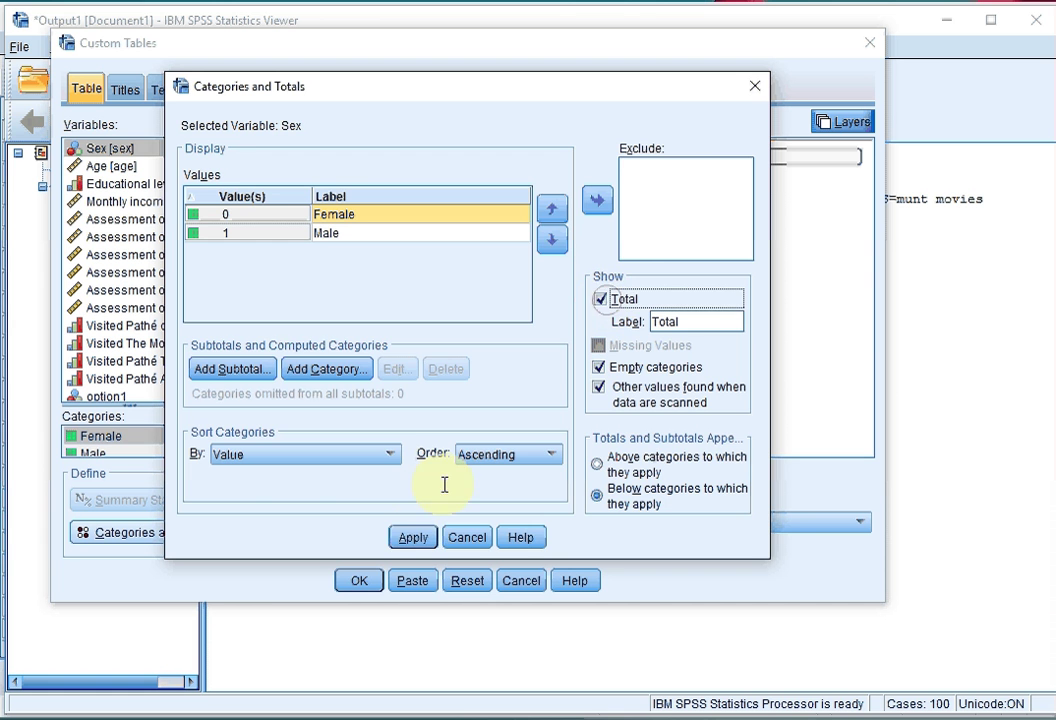
click(413, 539)
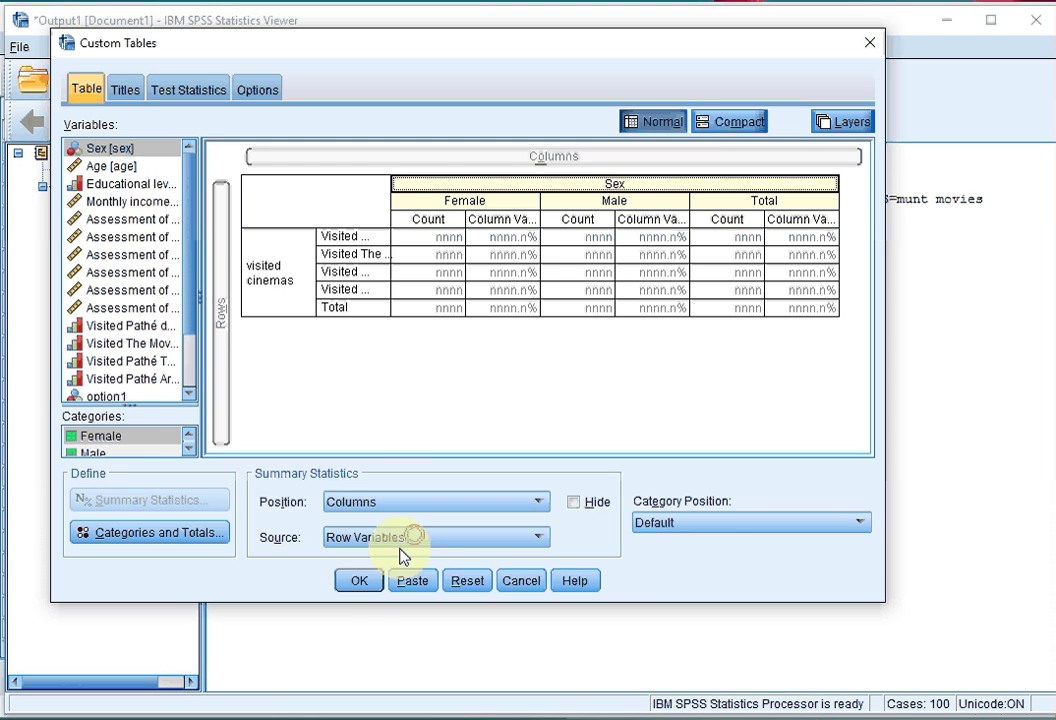
click(362, 582)
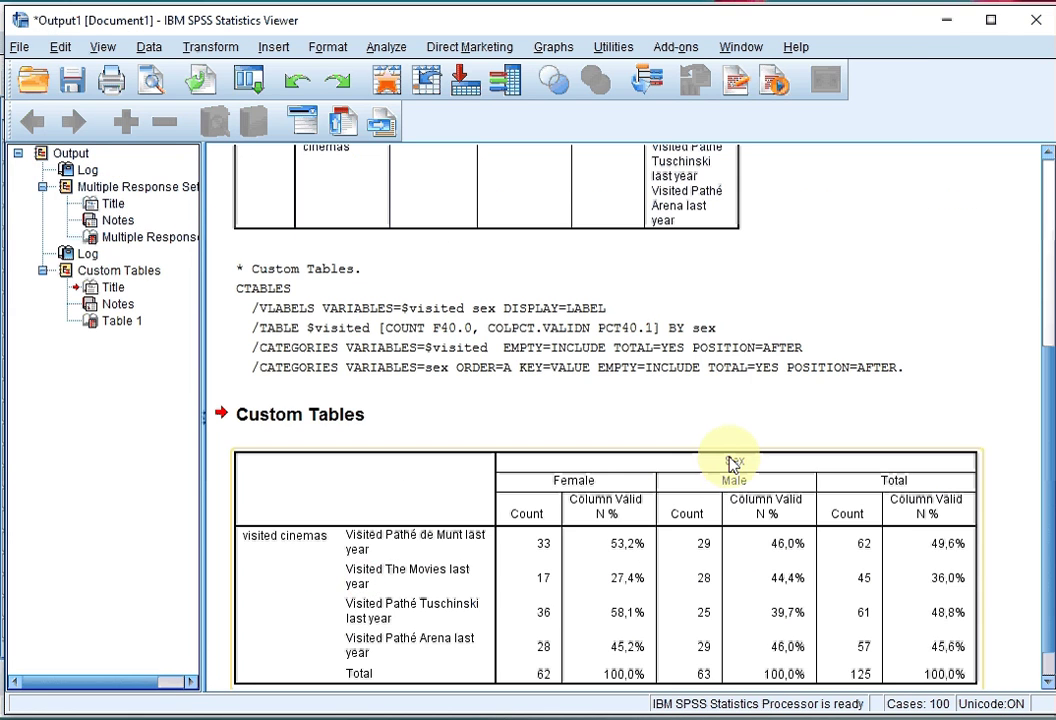